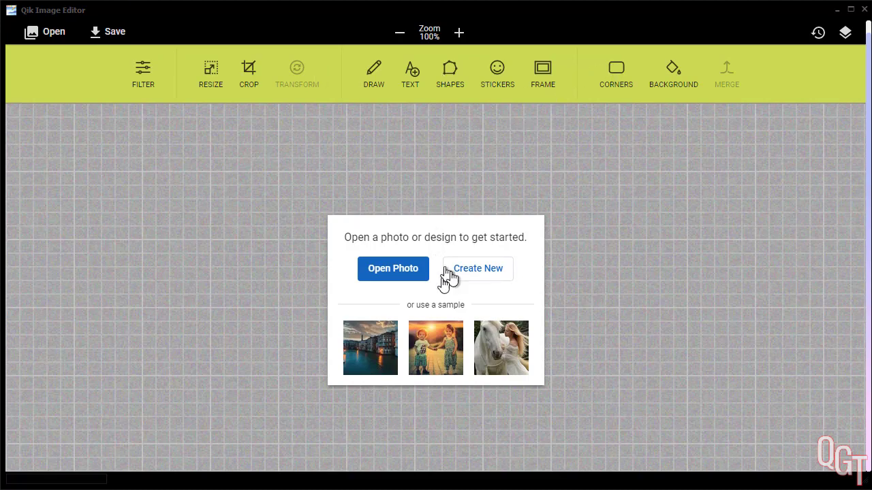
Step: Load the Venice canal sample, then preview the Grayscale and Black & White filters and clear both
{"action": "left_click", "coordinate": [372, 352]}
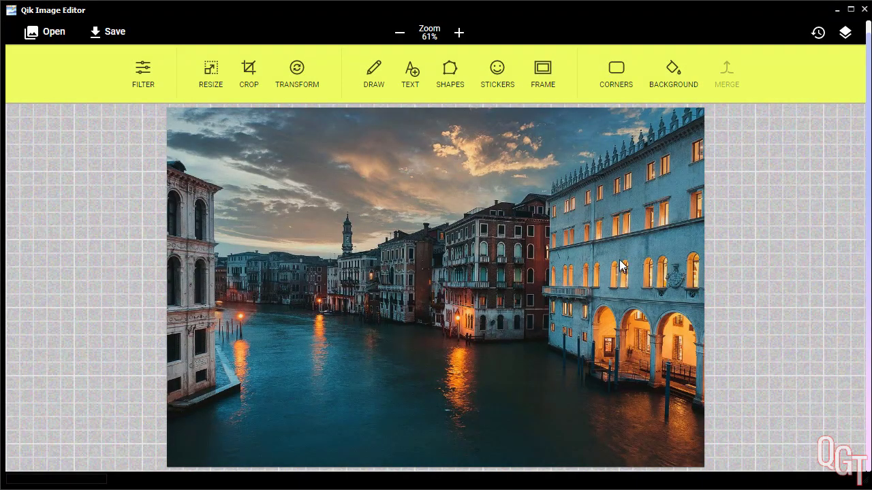
{"action": "left_click", "coordinate": [137, 76]}
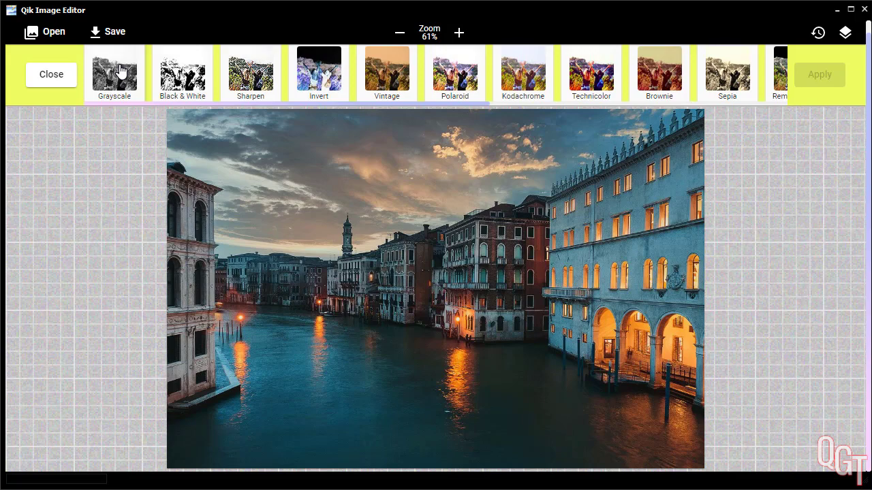
{"action": "left_click", "coordinate": [119, 71]}
{"action": "left_click", "coordinate": [175, 73]}
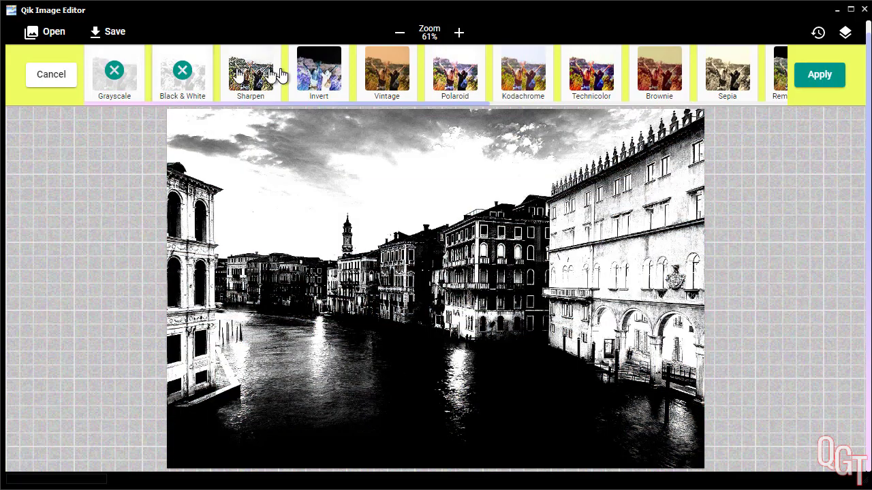
{"action": "left_click", "coordinate": [182, 72]}
{"action": "left_click", "coordinate": [109, 74]}
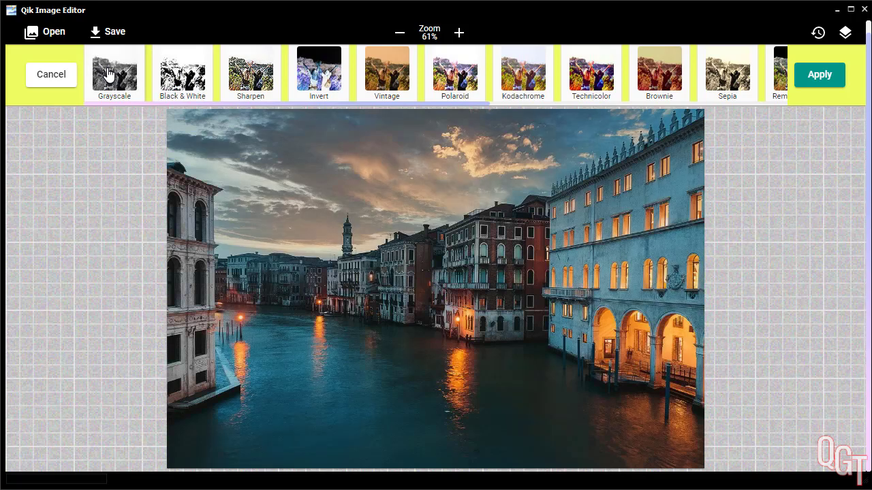
Step: Leave the filters unapplied, then try a lower-right crop and cancel it to keep the full photo
{"action": "left_click", "coordinate": [46, 79]}
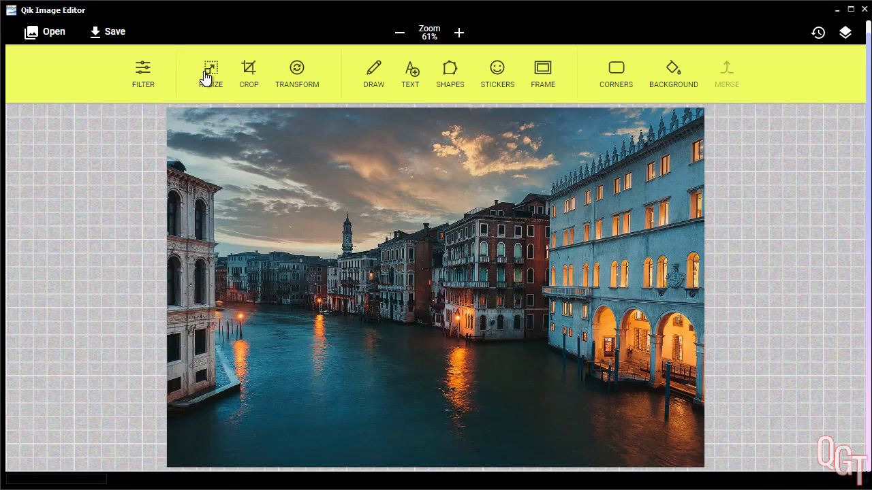
{"action": "left_click", "coordinate": [249, 74]}
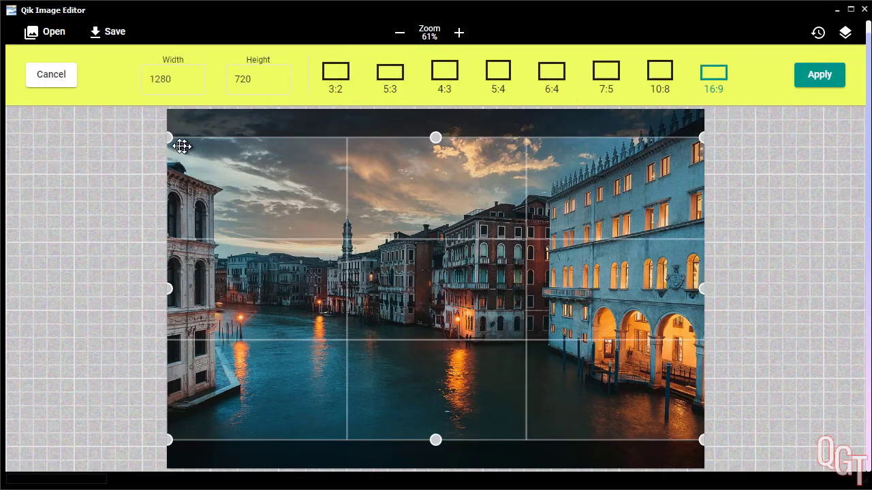
{"action": "left_click_drag", "start_coordinate": [168, 138], "coordinate": [463, 264]}
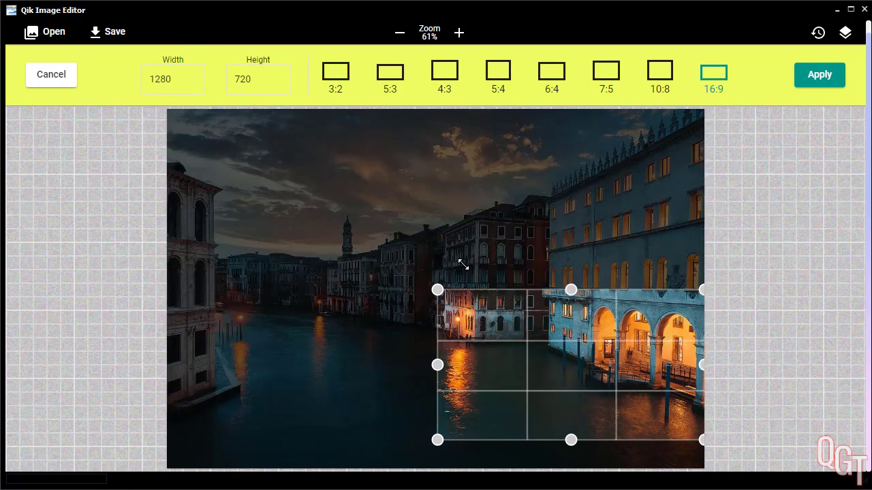
{"action": "left_click", "coordinate": [54, 82]}
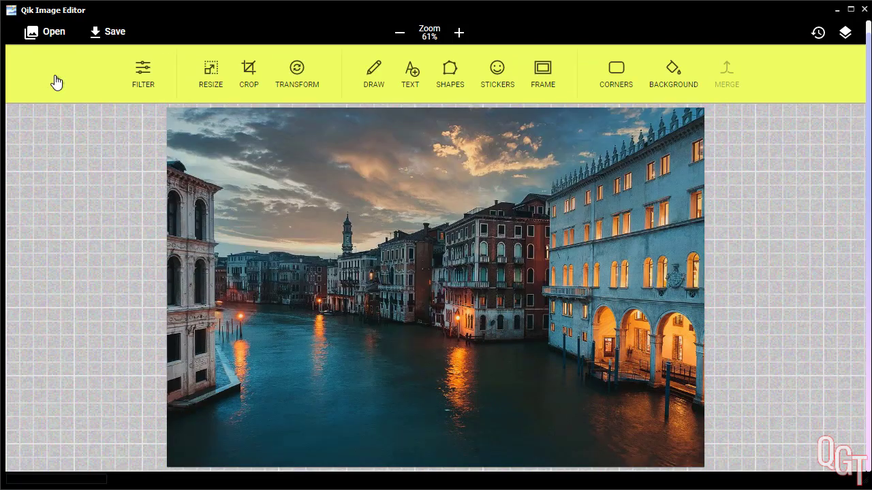
Step: Flip the Venice photo horizontally, then rotate it left four times back to upright
{"action": "left_click", "coordinate": [296, 70]}
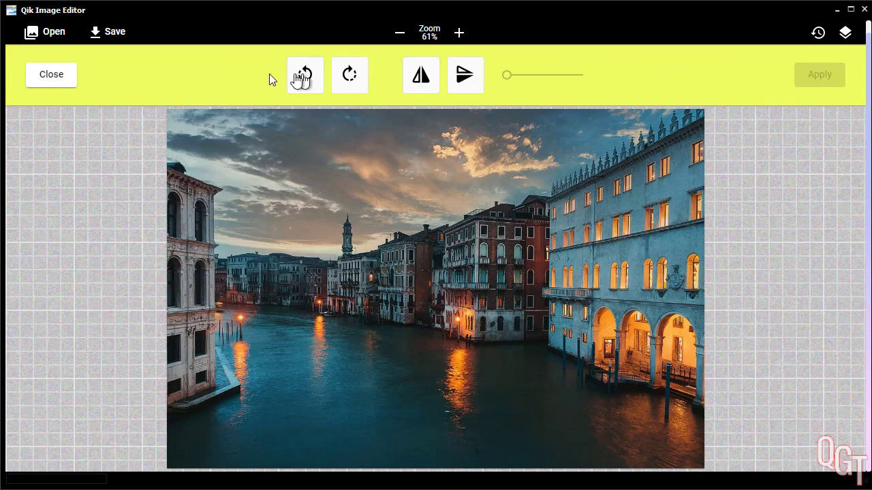
{"action": "left_click", "coordinate": [422, 75]}
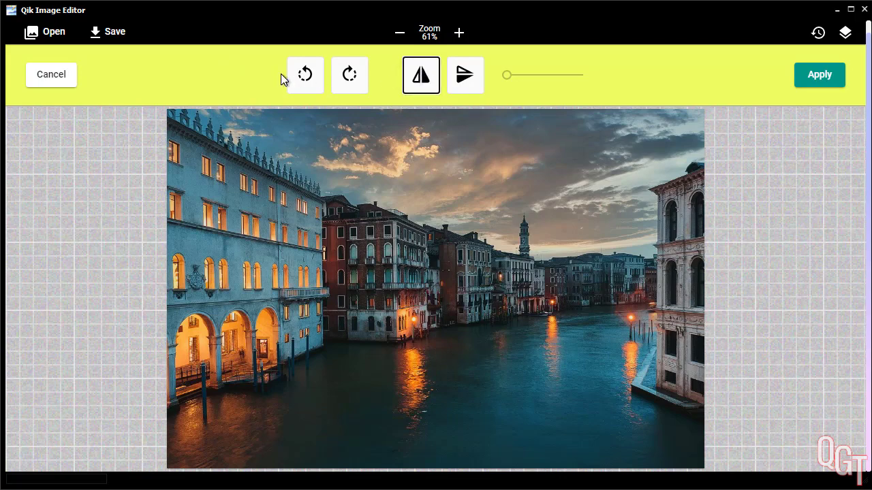
{"action": "left_click", "coordinate": [302, 77]}
{"action": "left_click", "coordinate": [302, 77]}
{"action": "left_click", "coordinate": [302, 77]}
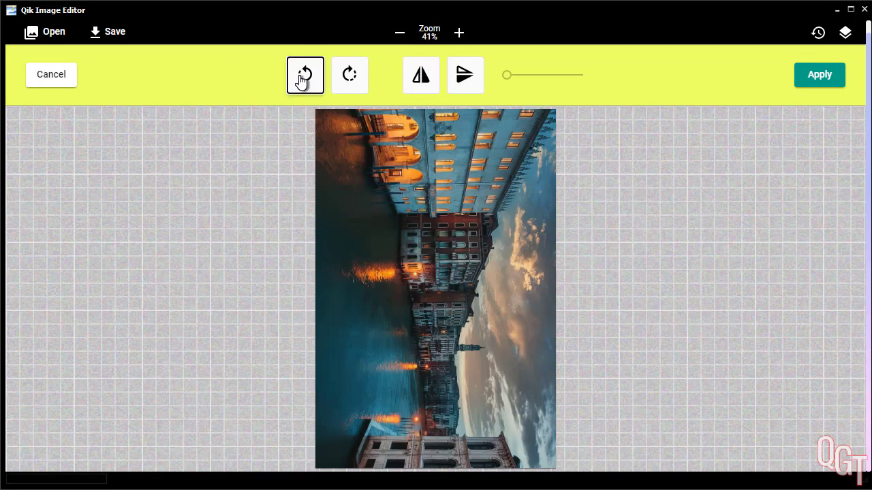
{"action": "left_click", "coordinate": [301, 78]}
{"action": "left_click", "coordinate": [52, 79]}
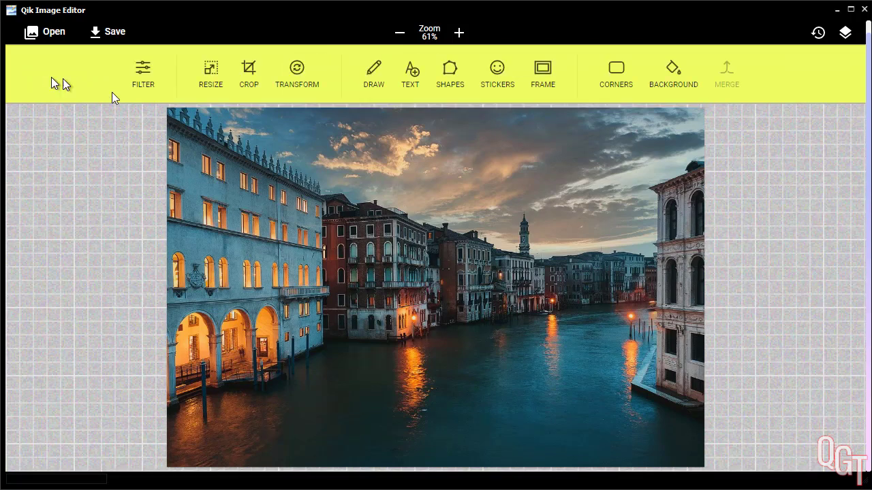
Step: Spray a black trail across the sky using the spray brush type
{"action": "left_click", "coordinate": [374, 71]}
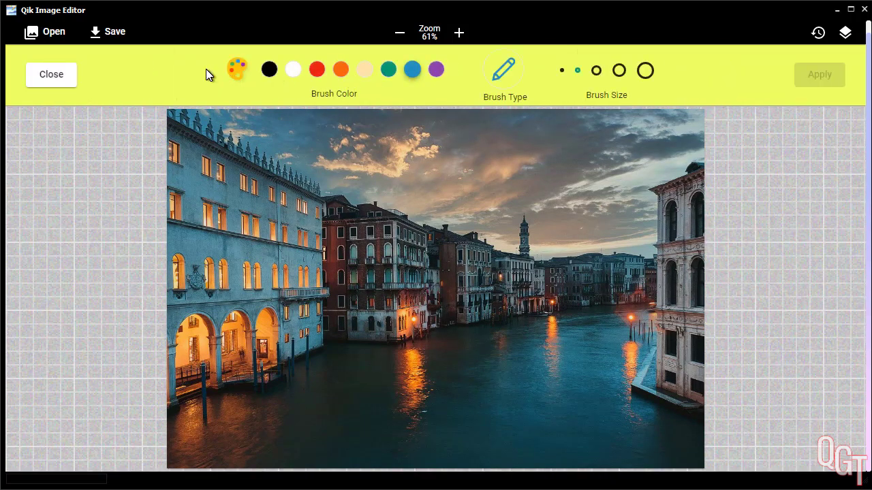
{"action": "left_click", "coordinate": [267, 71]}
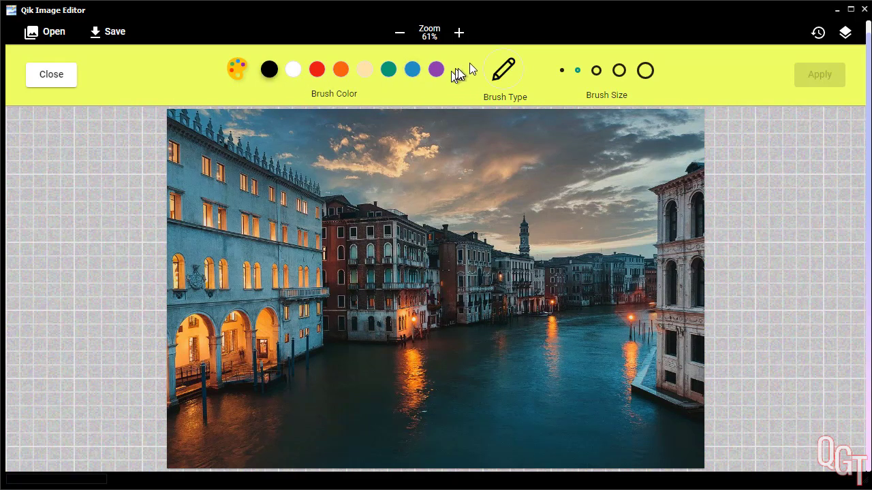
{"action": "left_click", "coordinate": [499, 85]}
{"action": "left_click", "coordinate": [599, 75]}
{"action": "left_click_drag", "start_coordinate": [650, 240], "coordinate": [323, 182]}
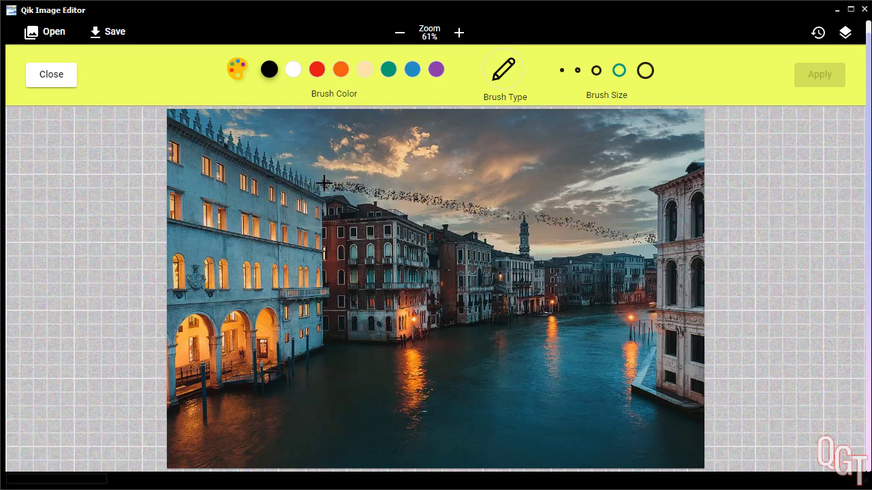
{"action": "left_click", "coordinate": [47, 84]}
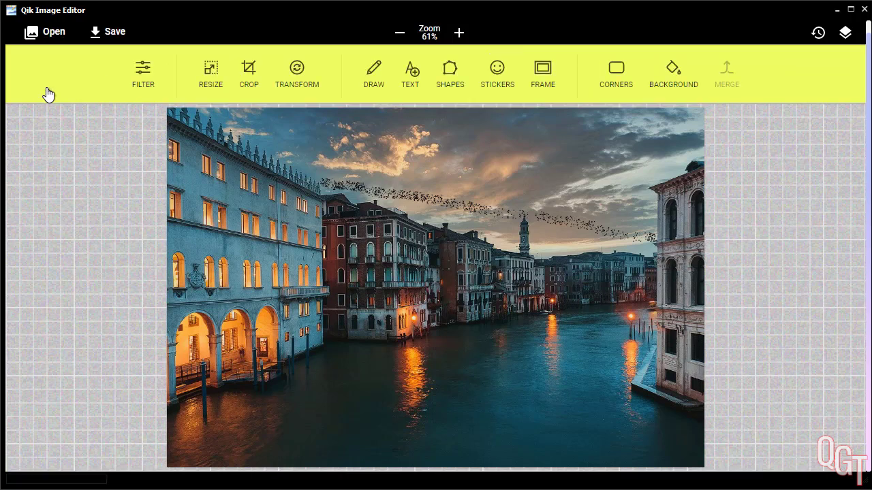
Step: Add the curved Arrow #1 shape, then discard it
{"action": "left_click", "coordinate": [450, 72]}
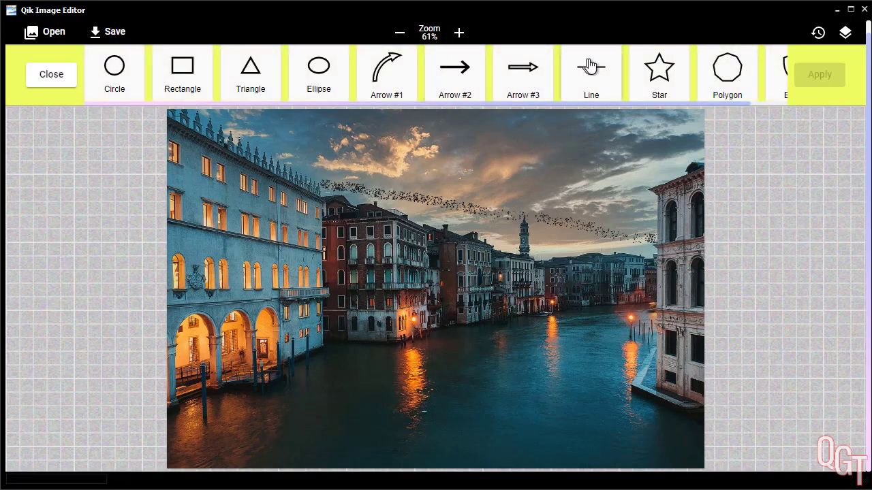
{"action": "left_click", "coordinate": [386, 75]}
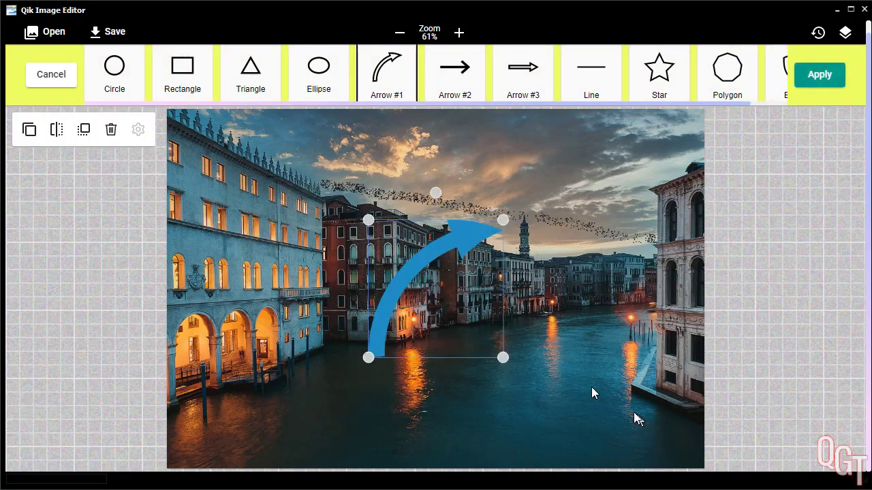
{"action": "left_click", "coordinate": [45, 76]}
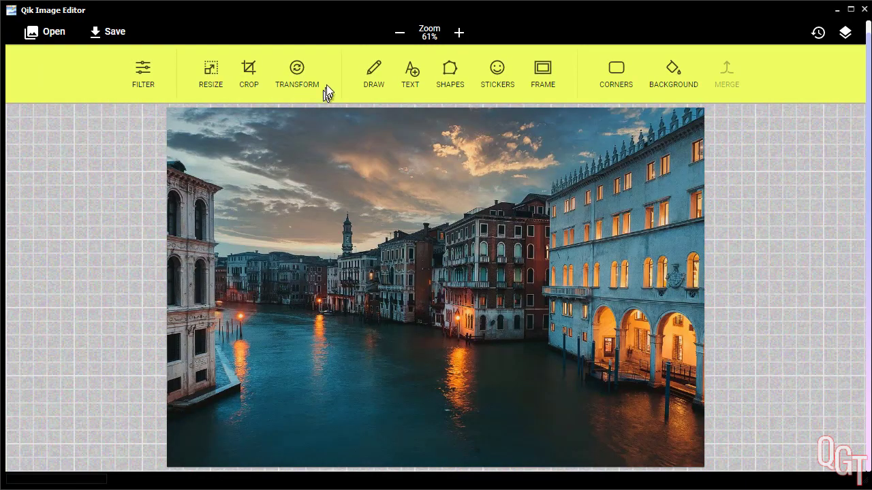
Step: Add Arrow #1 again, flip it to point left, and bring it to the front
{"action": "left_click", "coordinate": [451, 74]}
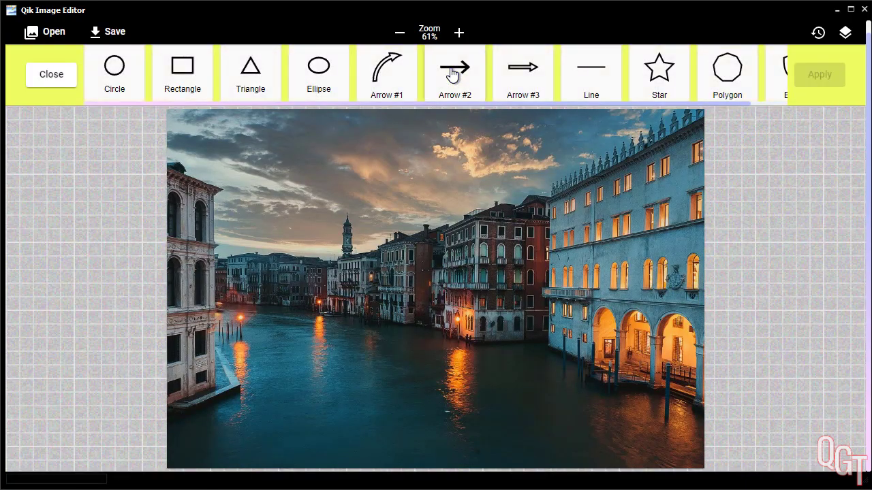
{"action": "left_click", "coordinate": [383, 83]}
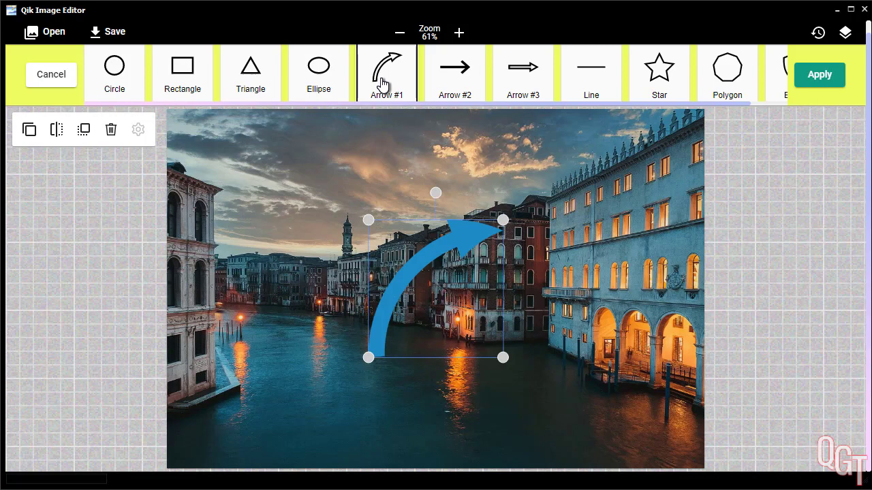
{"action": "left_click", "coordinate": [56, 132]}
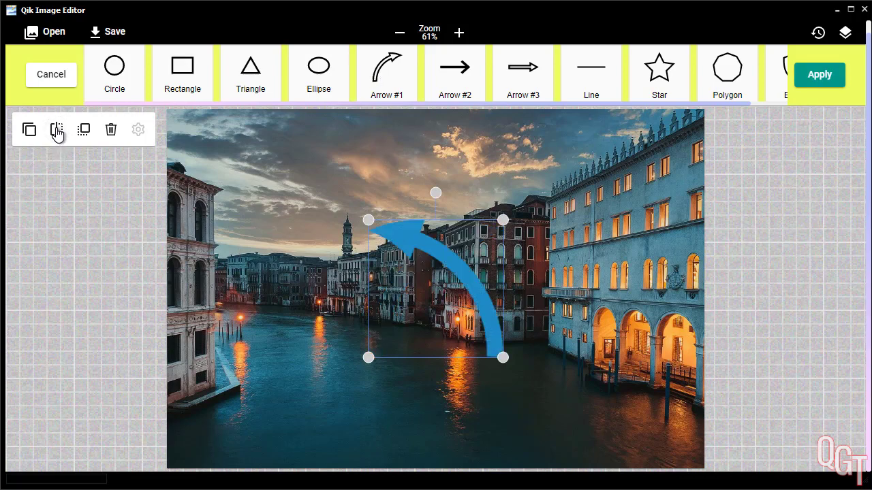
{"action": "left_click", "coordinate": [85, 131]}
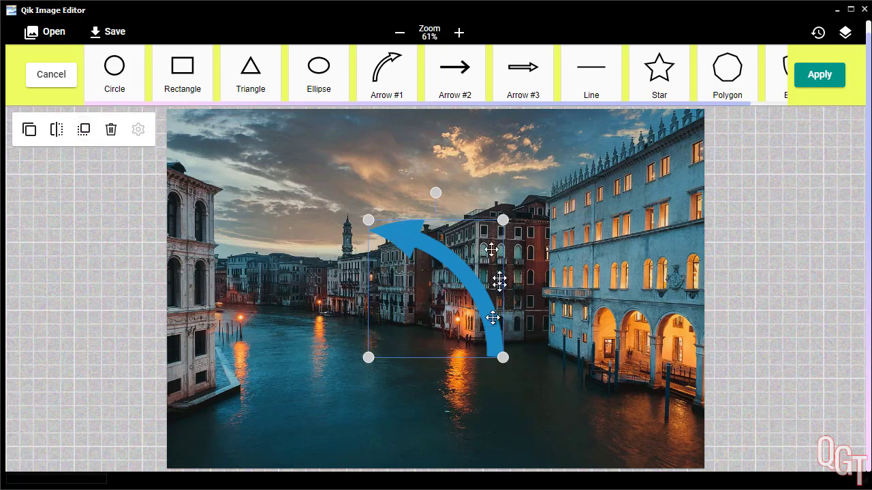
Step: Discard the arrow, add Afro-1 and Angry-2 emoticon stickers, move Angry-2 right, and apply
{"action": "left_click", "coordinate": [49, 81]}
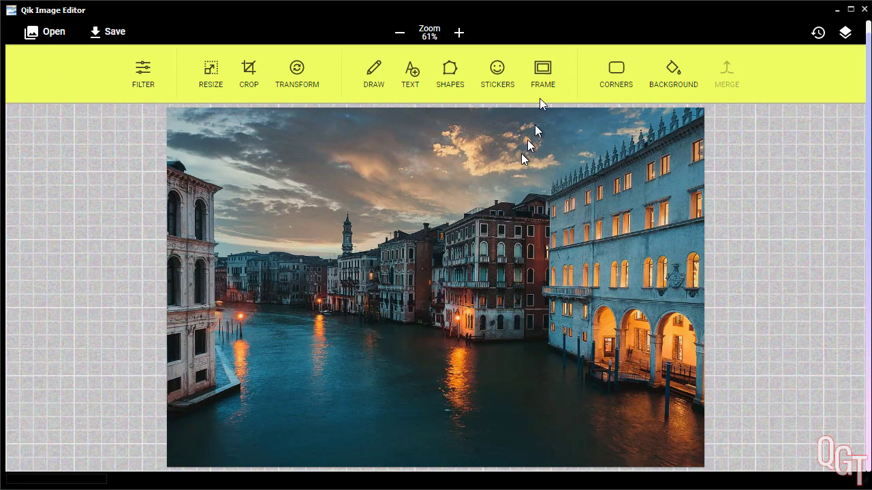
{"action": "left_click", "coordinate": [493, 68]}
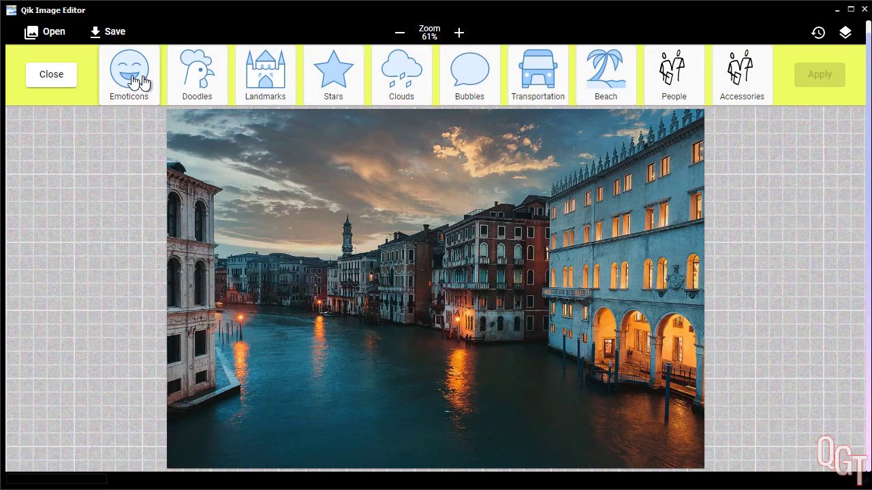
{"action": "left_click", "coordinate": [134, 82]}
{"action": "left_click", "coordinate": [111, 68]}
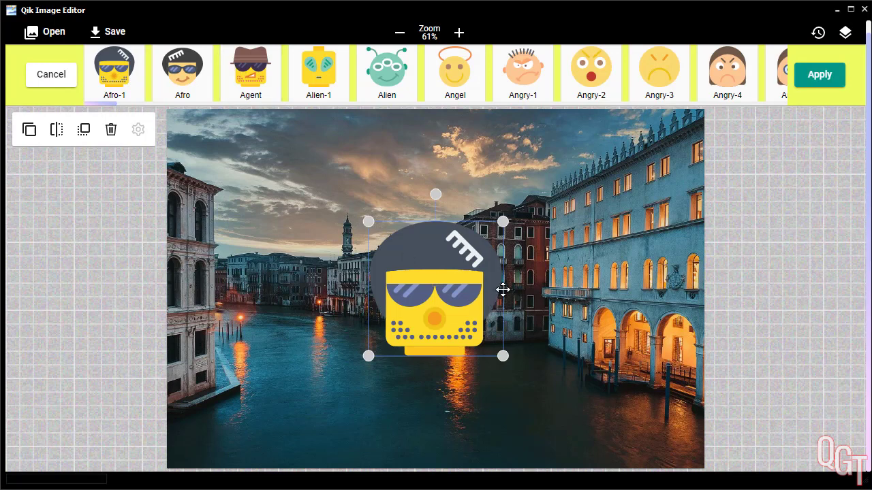
{"action": "left_click", "coordinate": [603, 83]}
{"action": "left_click_drag", "start_coordinate": [418, 285], "coordinate": [583, 317]}
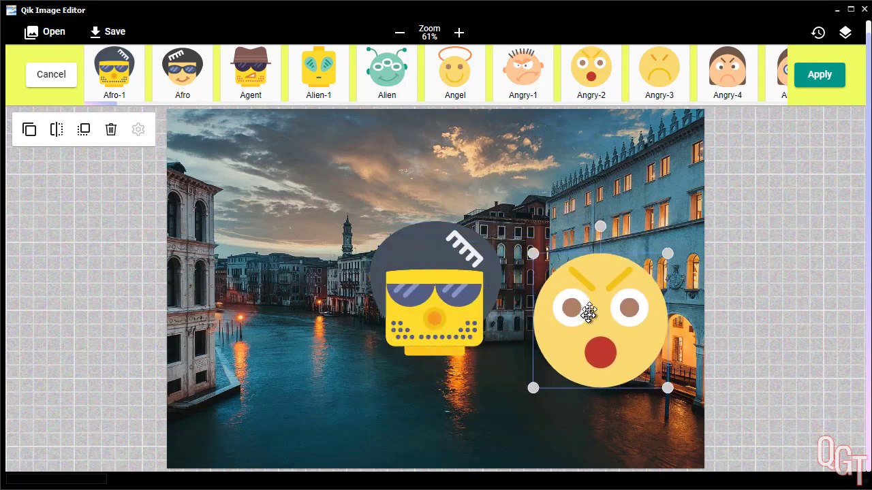
{"action": "left_click", "coordinate": [822, 77]}
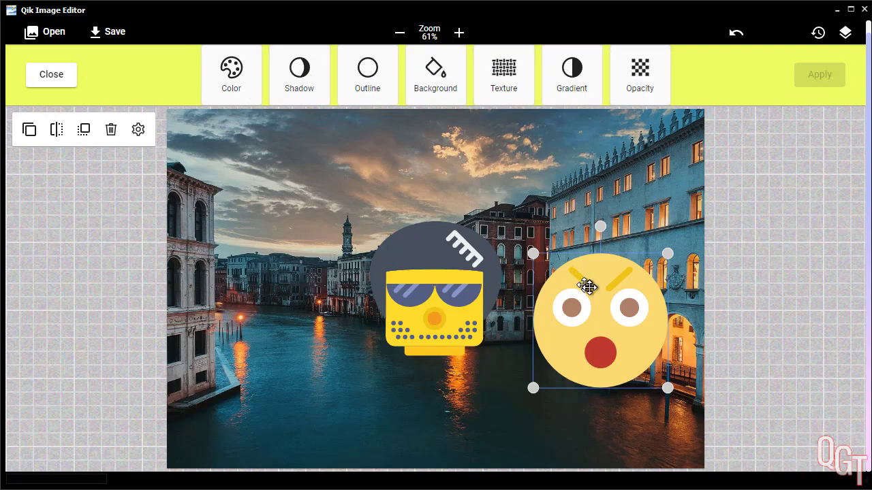
Step: Try a white texture fill on the Angry-2 sticker, nudge it up, then cancel the texture
{"action": "left_click", "coordinate": [509, 82]}
{"action": "left_click", "coordinate": [509, 83]}
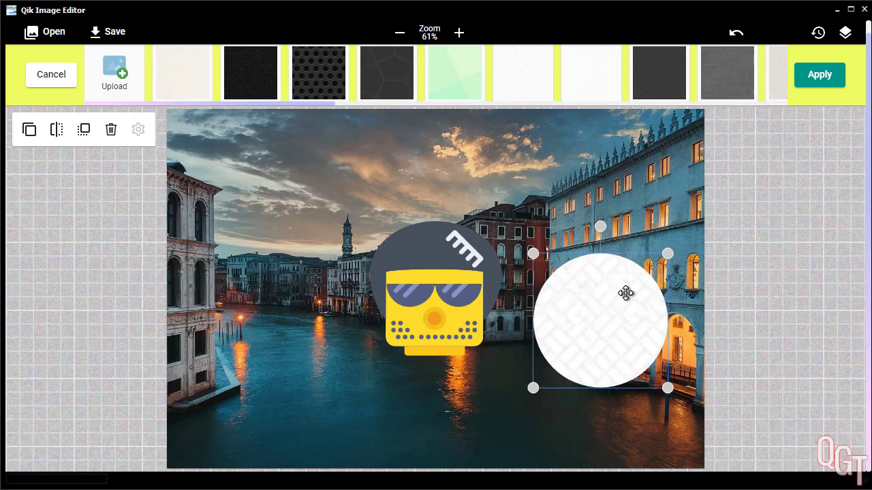
{"action": "left_click_drag", "start_coordinate": [625, 293], "coordinate": [624, 265]}
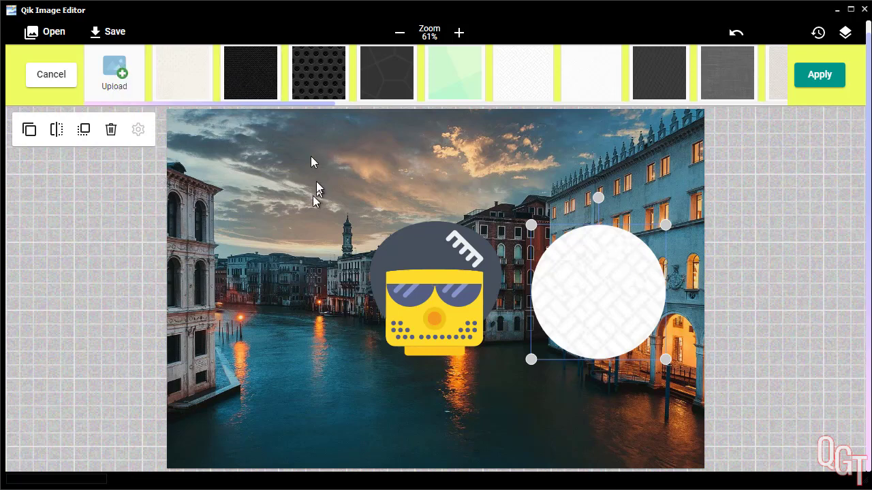
{"action": "left_click", "coordinate": [342, 162]}
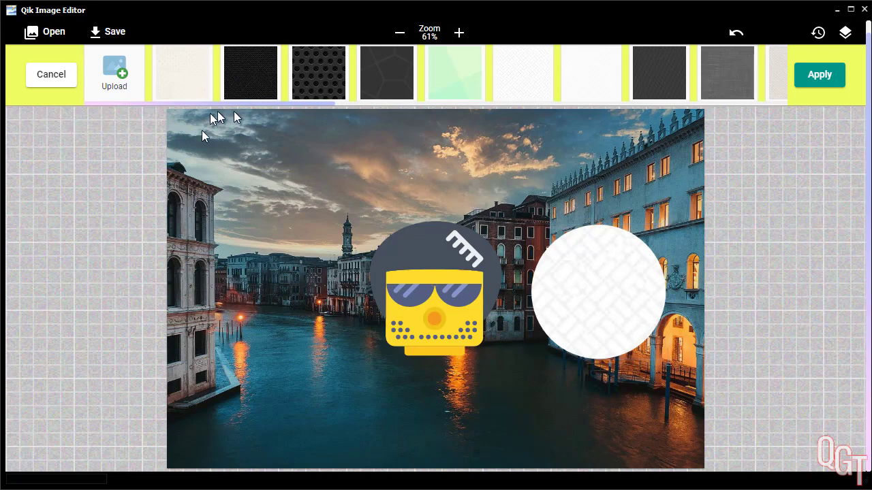
{"action": "left_click", "coordinate": [621, 265]}
{"action": "left_click", "coordinate": [500, 275]}
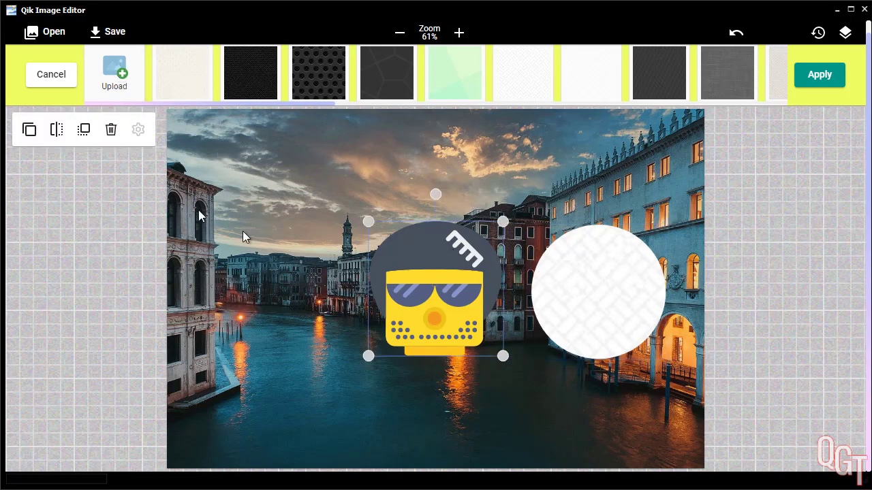
{"action": "left_click", "coordinate": [182, 126]}
{"action": "left_click", "coordinate": [474, 276]}
{"action": "left_click", "coordinate": [72, 78]}
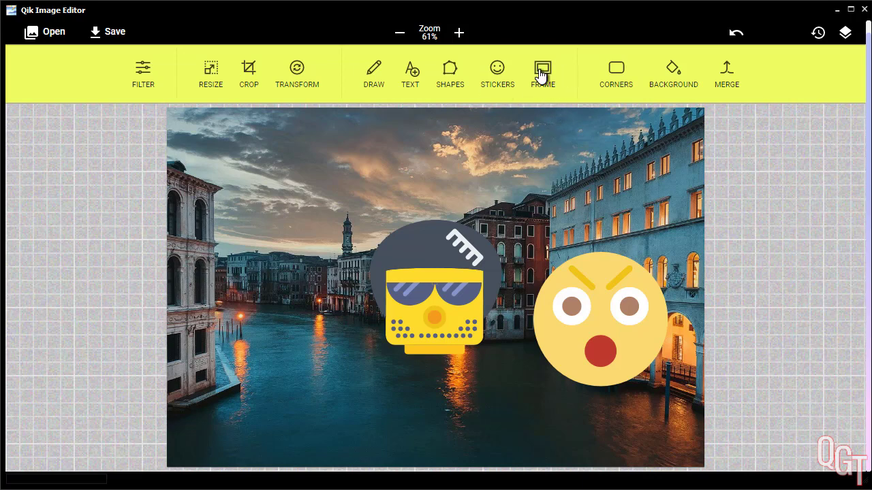
Step: Preview the Rainbow frame around the photo, then discard it
{"action": "left_click", "coordinate": [542, 74]}
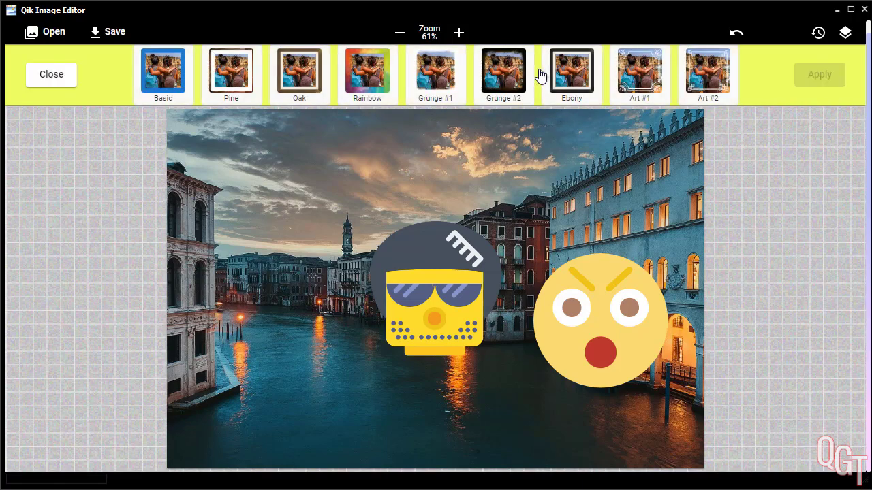
{"action": "left_click", "coordinate": [377, 78]}
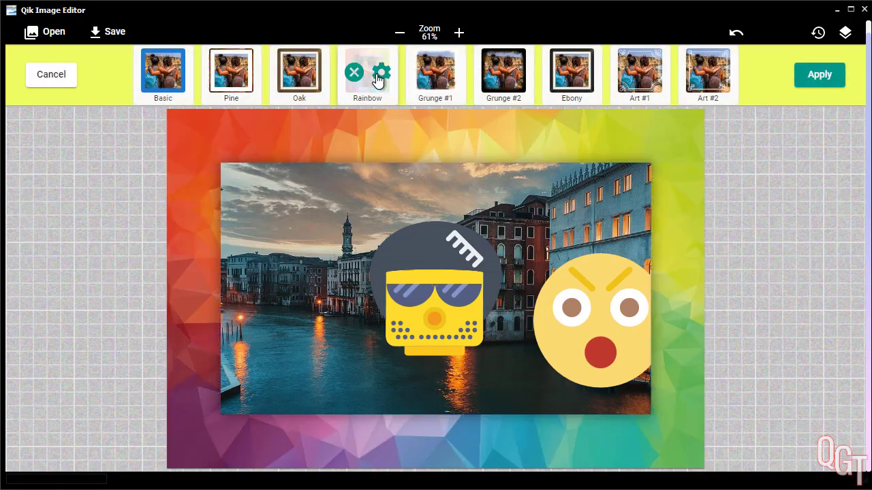
{"action": "left_click", "coordinate": [51, 74]}
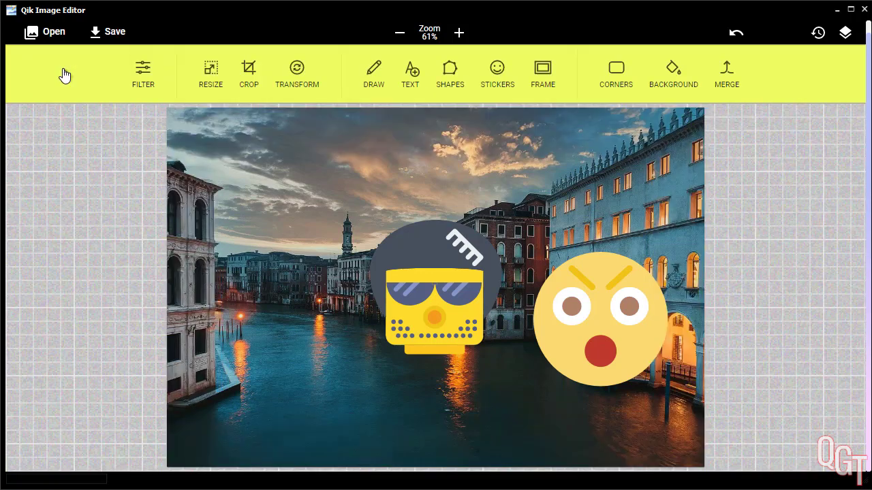
Step: Round the photo's corners with the Radius slider at maximum and apply
{"action": "left_click", "coordinate": [605, 72]}
{"action": "left_click_drag", "start_coordinate": [383, 76], "coordinate": [579, 91]}
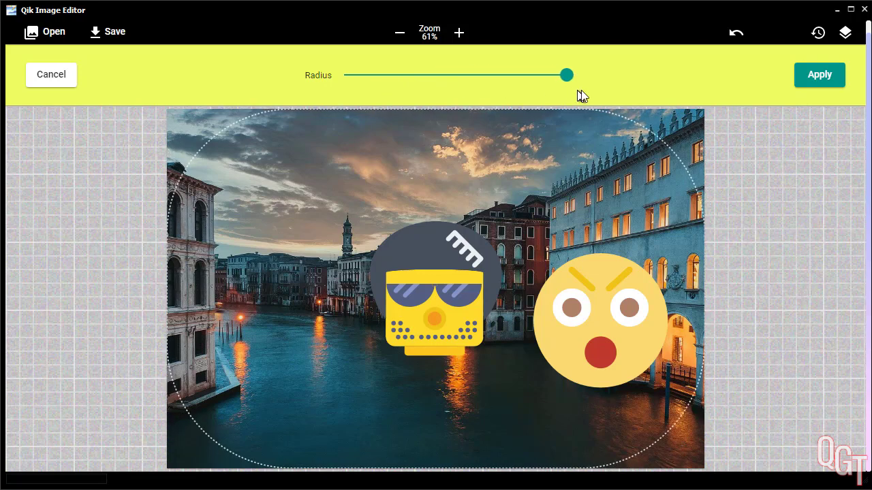
{"action": "left_click", "coordinate": [821, 77]}
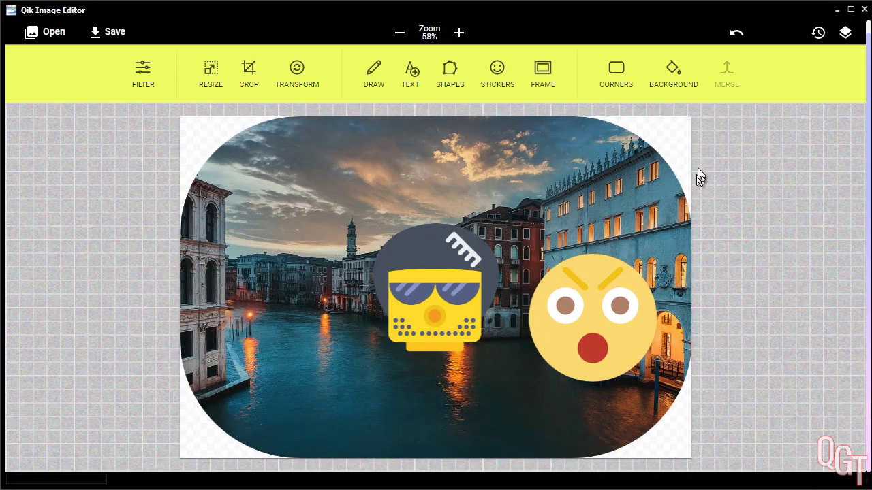
{"action": "left_click", "coordinate": [684, 86]}
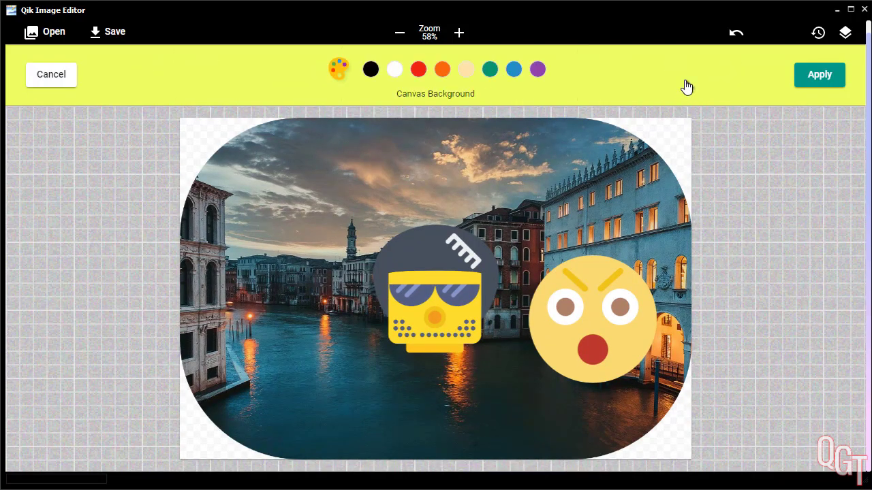
{"action": "left_click", "coordinate": [374, 74]}
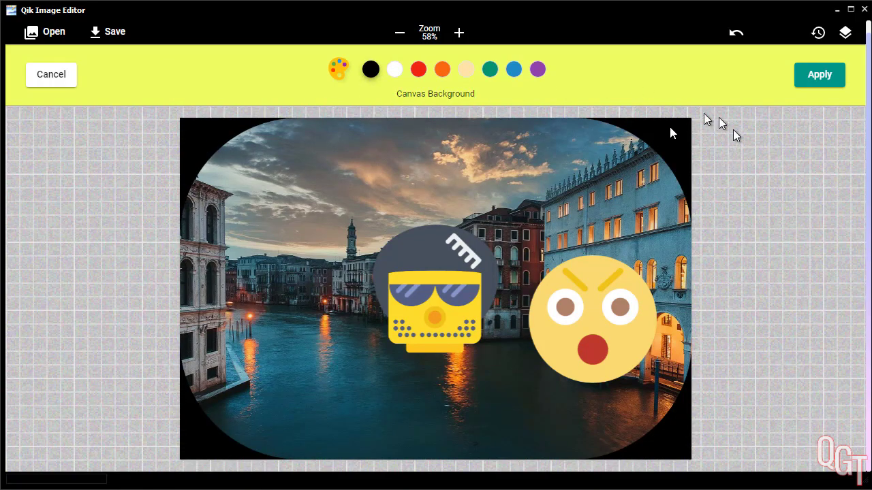
{"action": "left_click", "coordinate": [69, 80]}
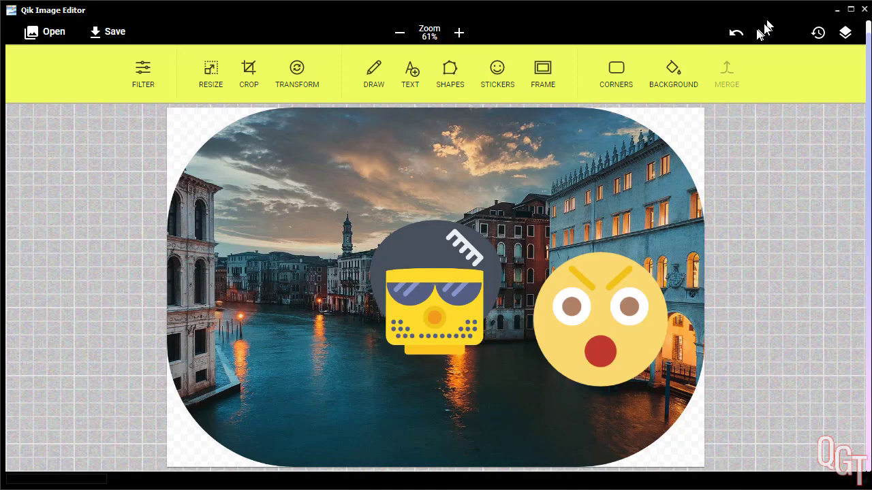
Step: Undo the rounded corners and the stickers, then view the Layers list
{"action": "left_click", "coordinate": [736, 36]}
{"action": "left_click", "coordinate": [735, 38]}
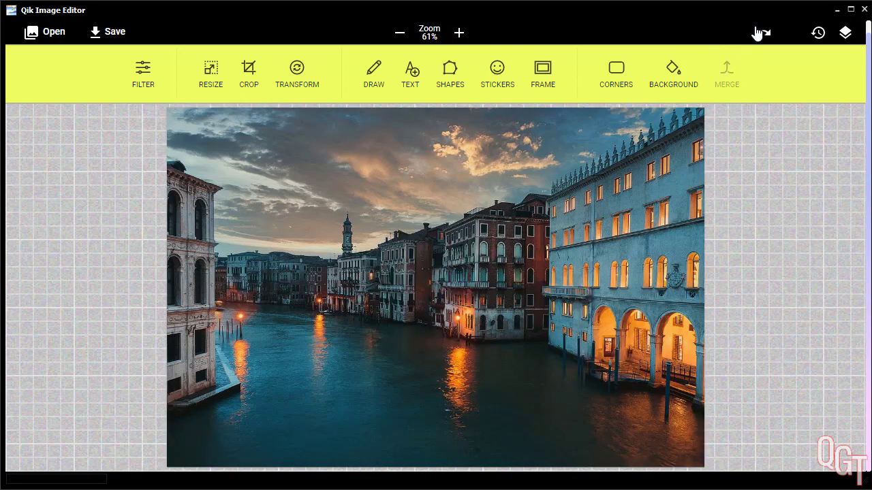
{"action": "left_click", "coordinate": [845, 34]}
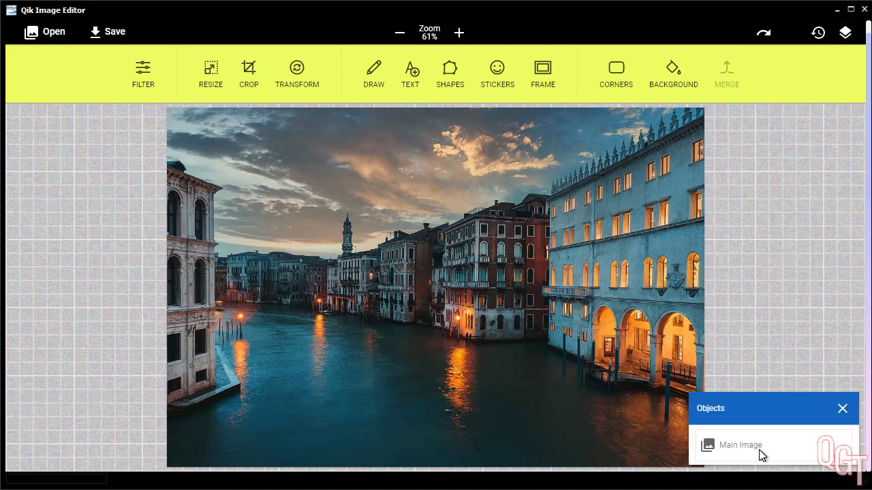
Step: Step back through the History entries to the Initial state and close History
{"action": "left_click", "coordinate": [818, 32]}
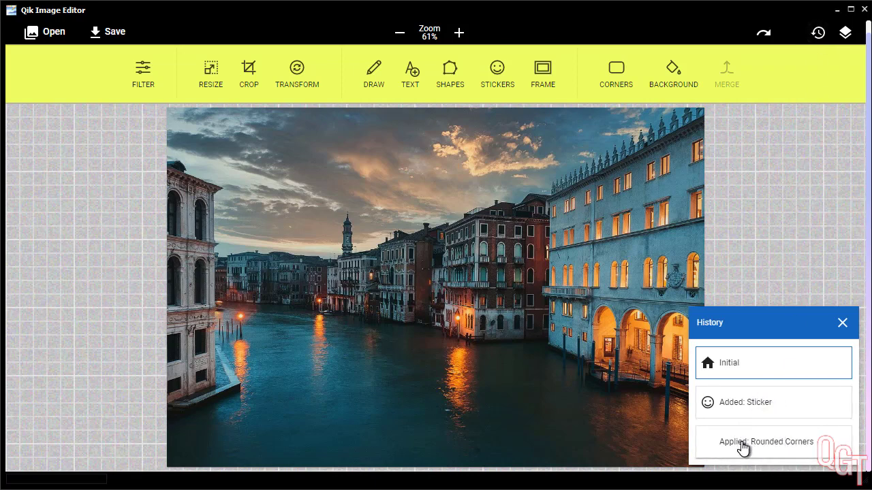
{"action": "left_click", "coordinate": [793, 446]}
{"action": "left_click", "coordinate": [775, 409]}
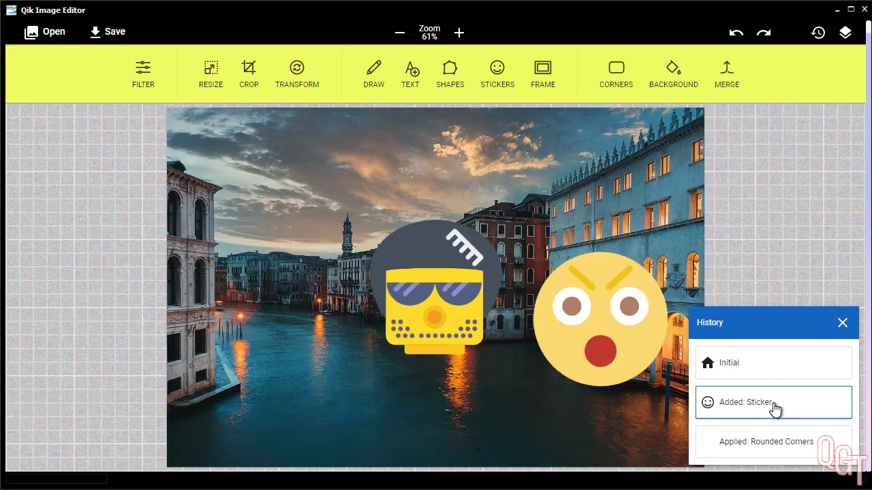
{"action": "left_click", "coordinate": [773, 368]}
{"action": "left_click", "coordinate": [842, 323]}
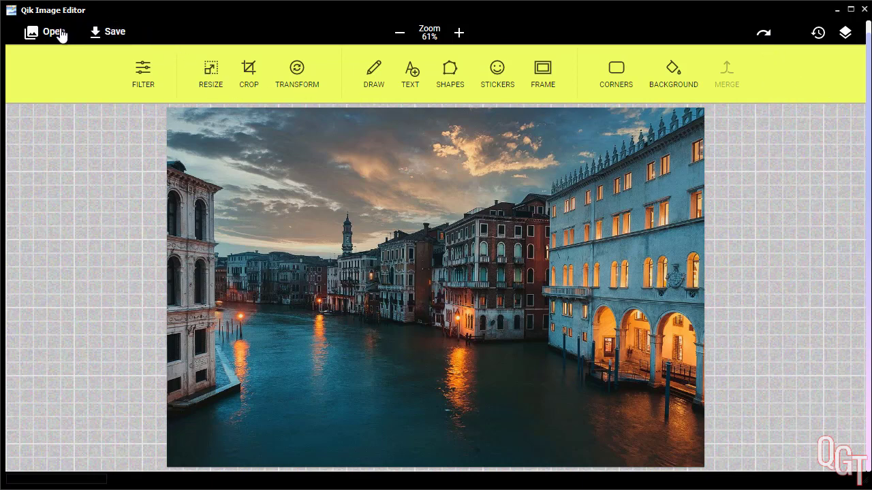
Step: Save the edit as a JSON file named 'image'
{"action": "left_click", "coordinate": [111, 34]}
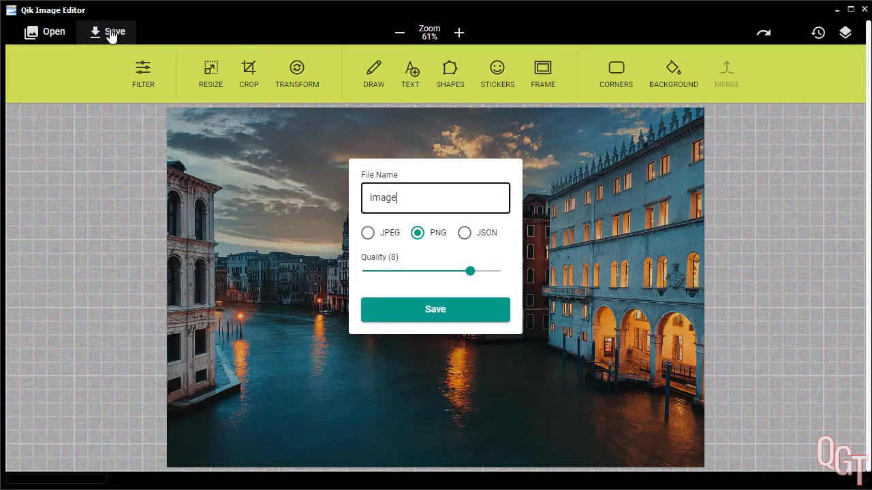
{"action": "left_click", "coordinate": [465, 233]}
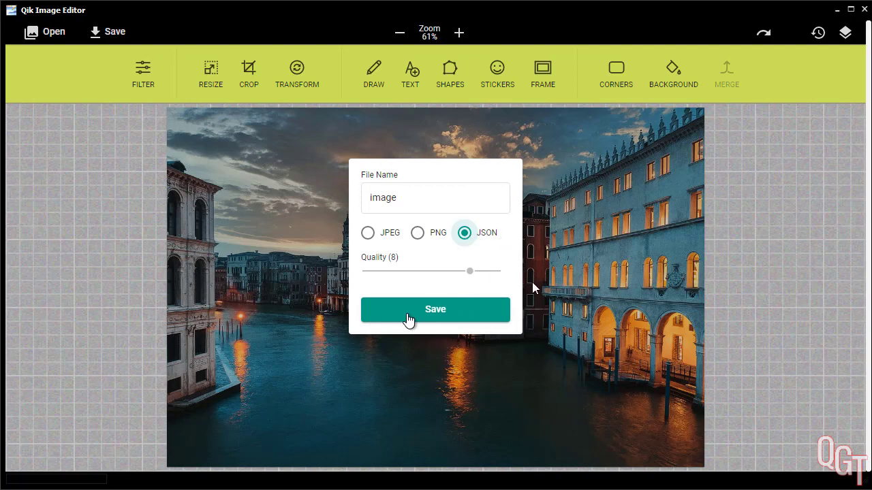
{"action": "left_click", "coordinate": [591, 168]}
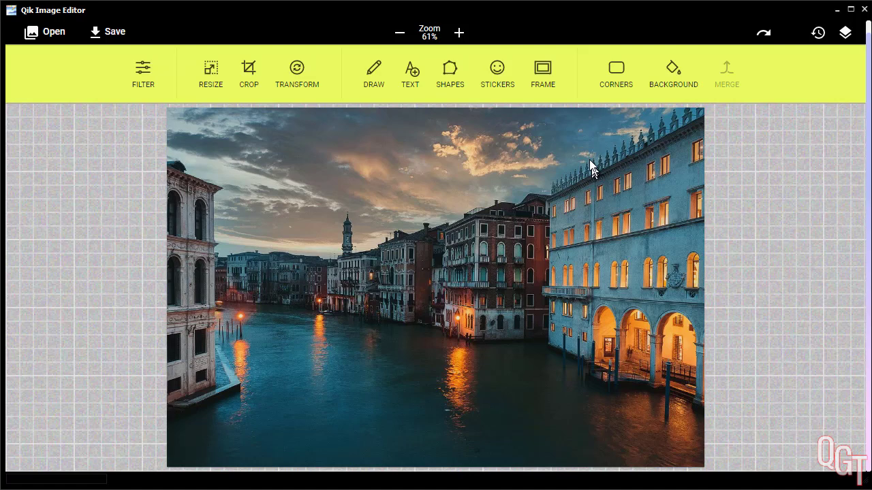
Step: Open 40_logo.png from Camera Roll as the background image, replacing the Venice canal photo
{"action": "left_click", "coordinate": [57, 33]}
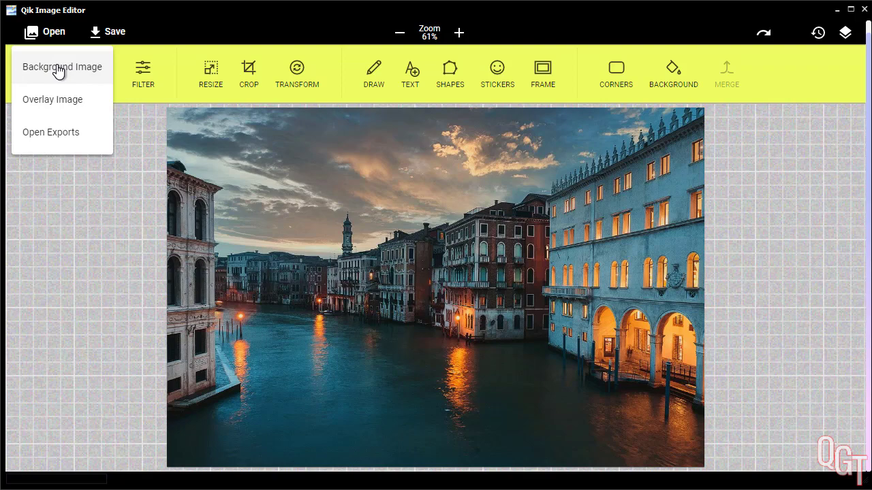
{"action": "left_click", "coordinate": [59, 69]}
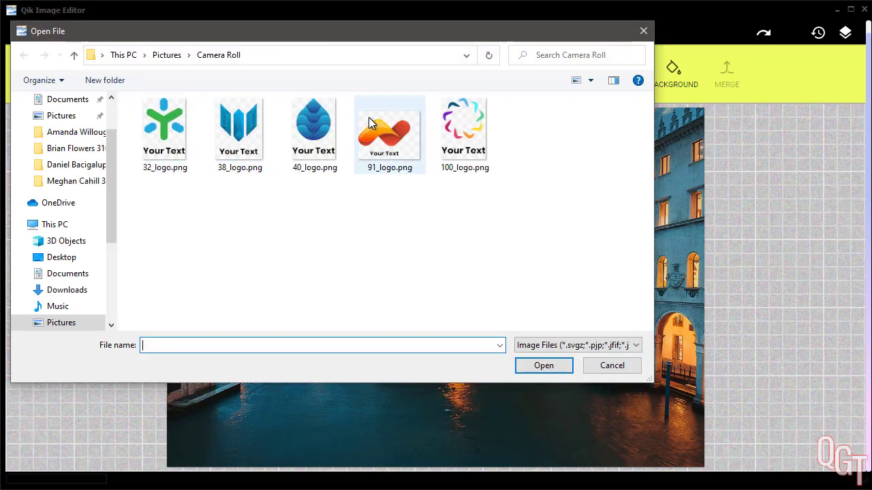
{"action": "left_click", "coordinate": [324, 126]}
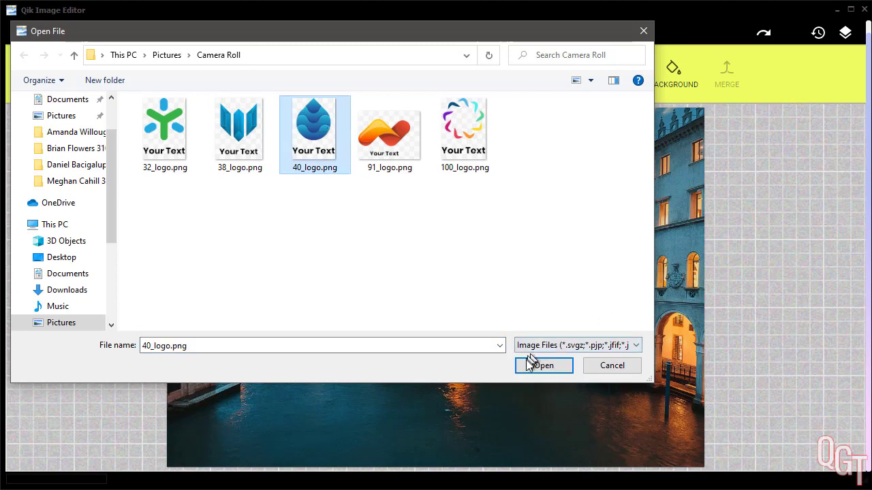
{"action": "left_click", "coordinate": [543, 365]}
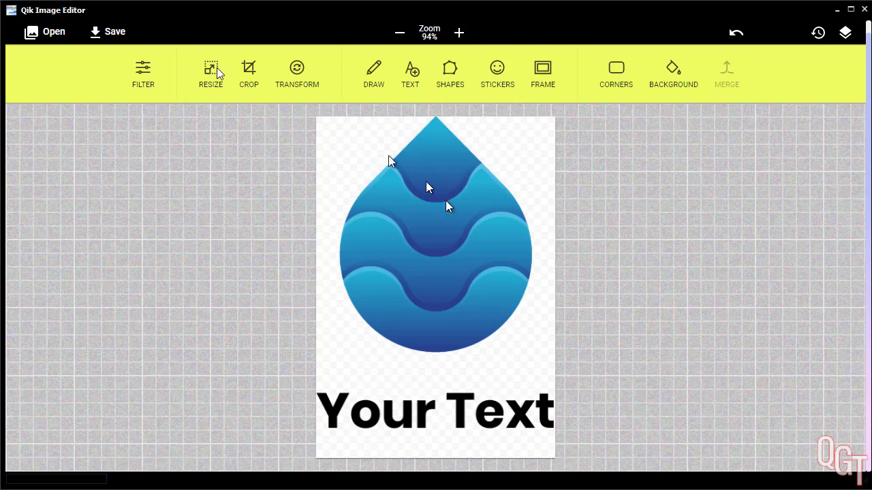
Step: Undo the logo load and add 40_logo.png as an overlay on the rounded Venice photo
{"action": "left_click", "coordinate": [736, 33]}
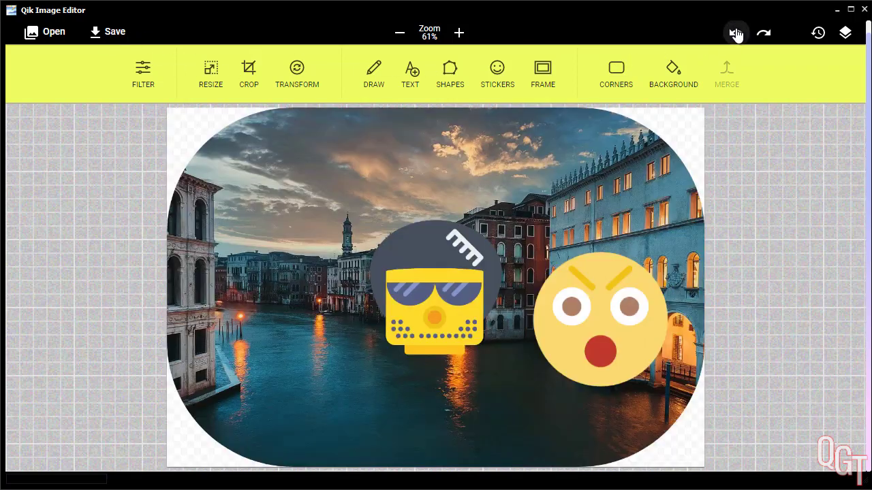
{"action": "left_click", "coordinate": [49, 35]}
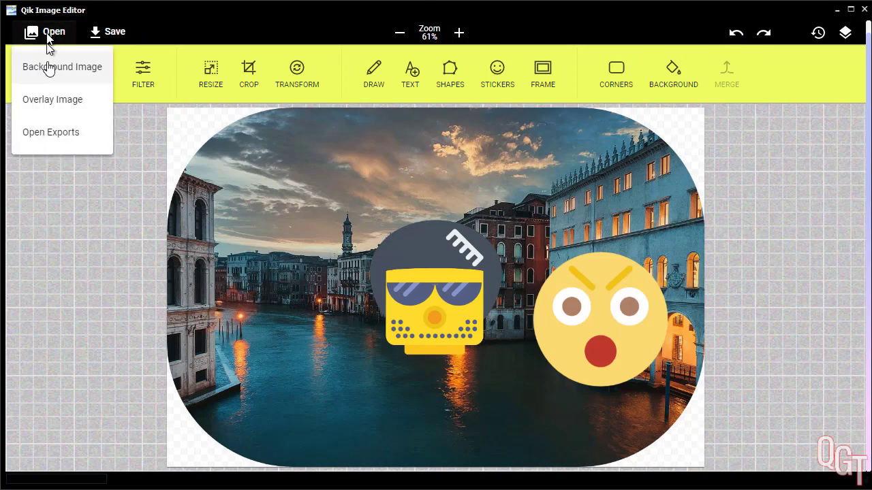
{"action": "left_click", "coordinate": [49, 96]}
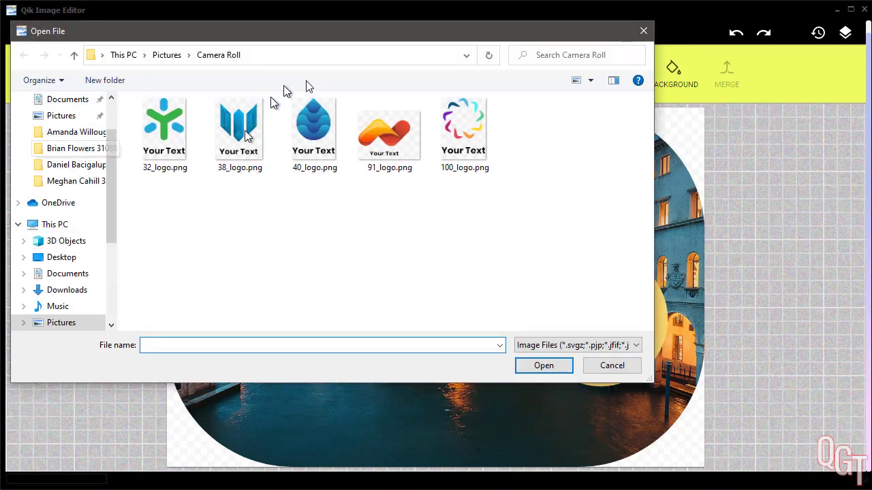
{"action": "left_click", "coordinate": [310, 126]}
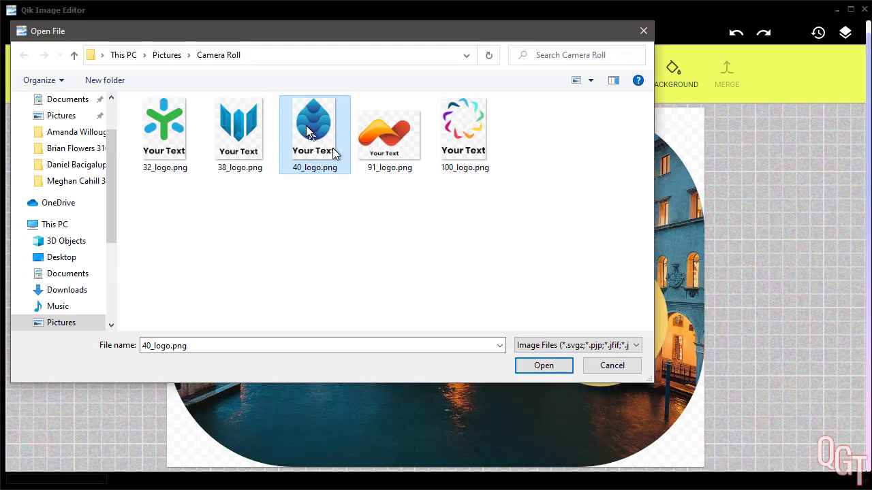
{"action": "double_click", "coordinate": [313, 127]}
Step: Shrink the water-drop logo to about half size and place it in the bottom-left corner
{"action": "left_click_drag", "start_coordinate": [403, 254], "coordinate": [295, 284]}
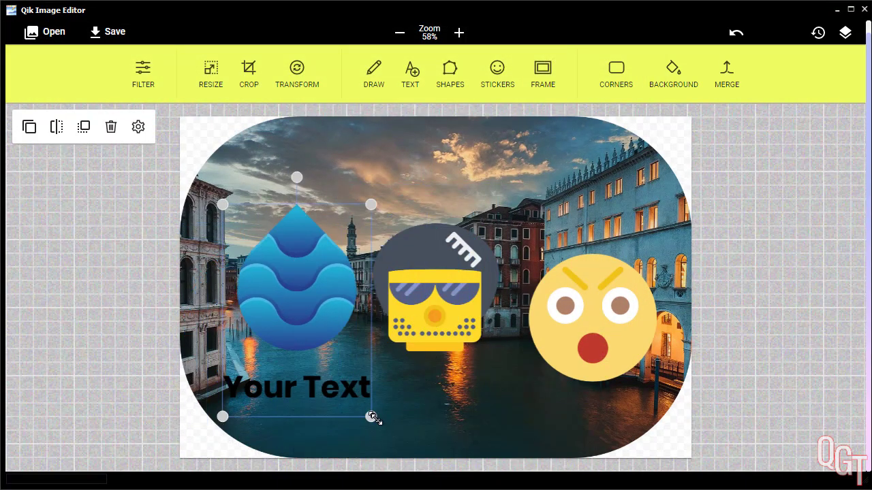
{"action": "left_click_drag", "start_coordinate": [370, 416], "coordinate": [305, 315]}
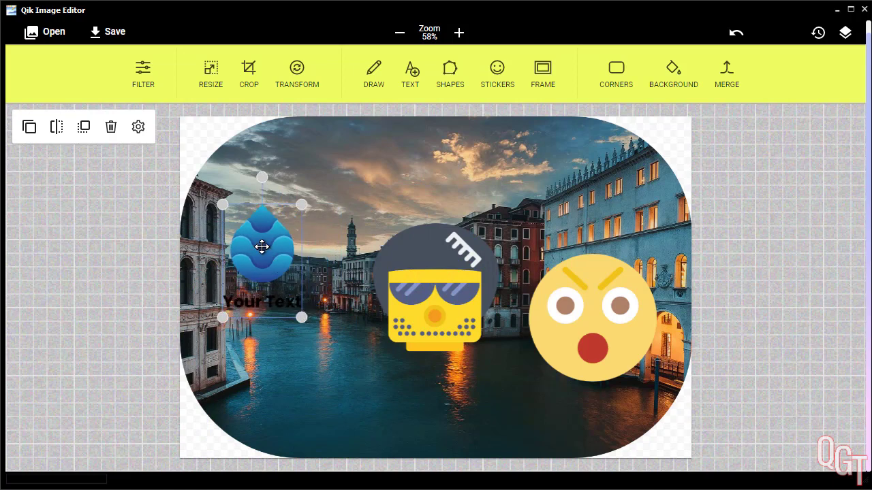
{"action": "left_click_drag", "start_coordinate": [258, 247], "coordinate": [283, 414]}
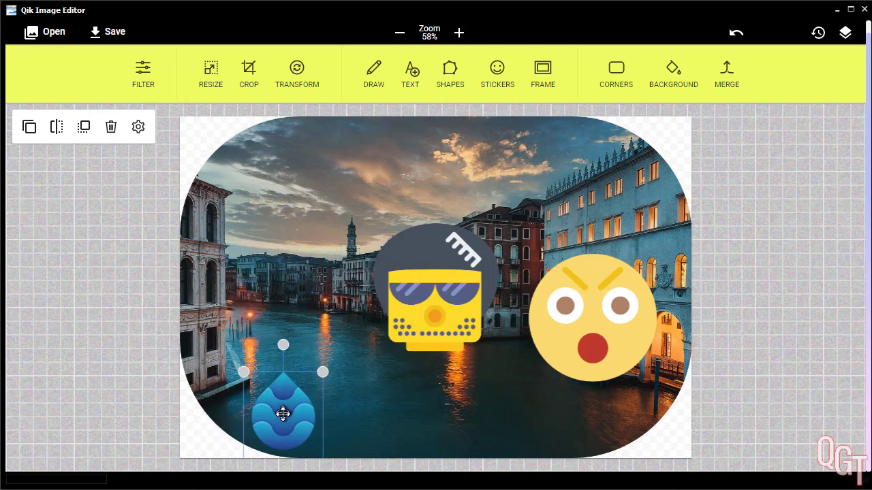
{"action": "left_click", "coordinate": [457, 407]}
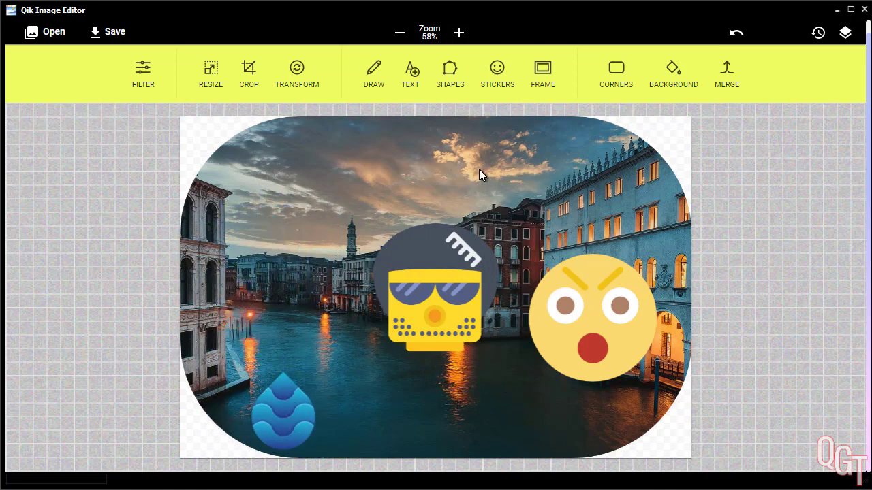